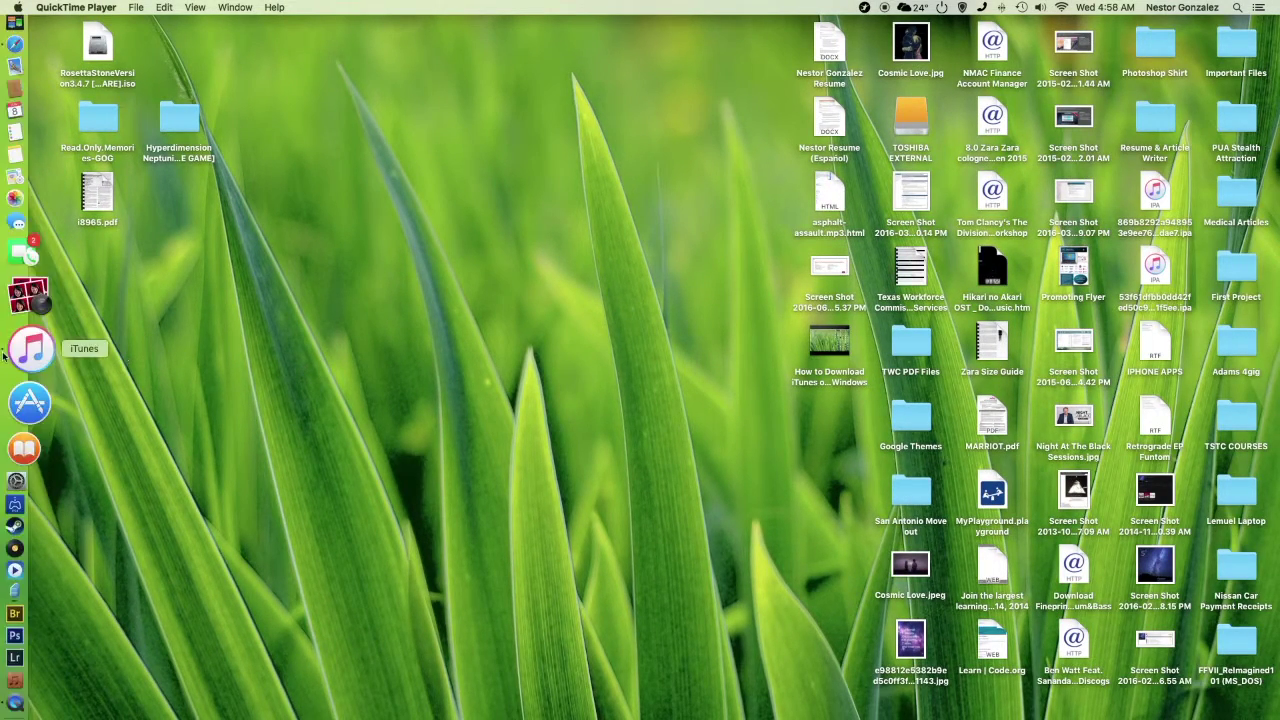
Launch iTunes, browse Recently Added and Artists, then open the Indie/Alternative/Pop/Electronica playlist.
{"action": "left_click", "coordinate": [22, 351]}
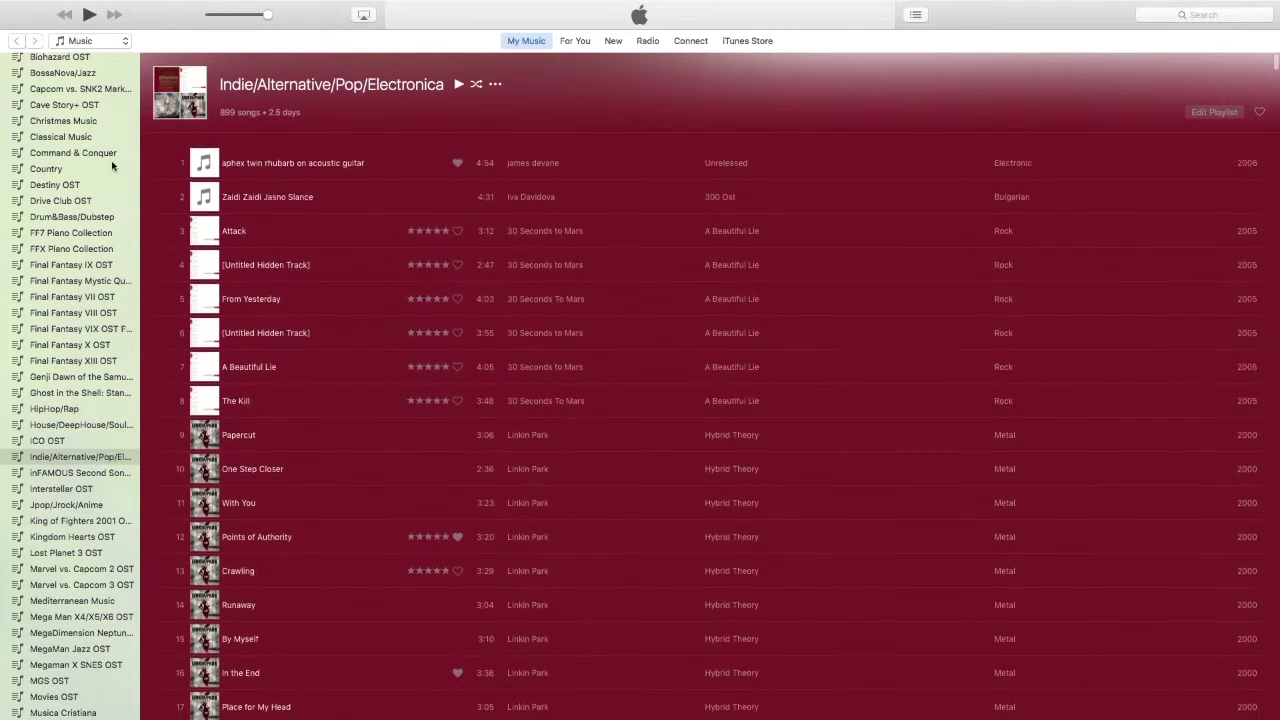
{"action": "scroll", "coordinate": [112, 166], "scroll_direction": "up", "scroll_amount": 5}
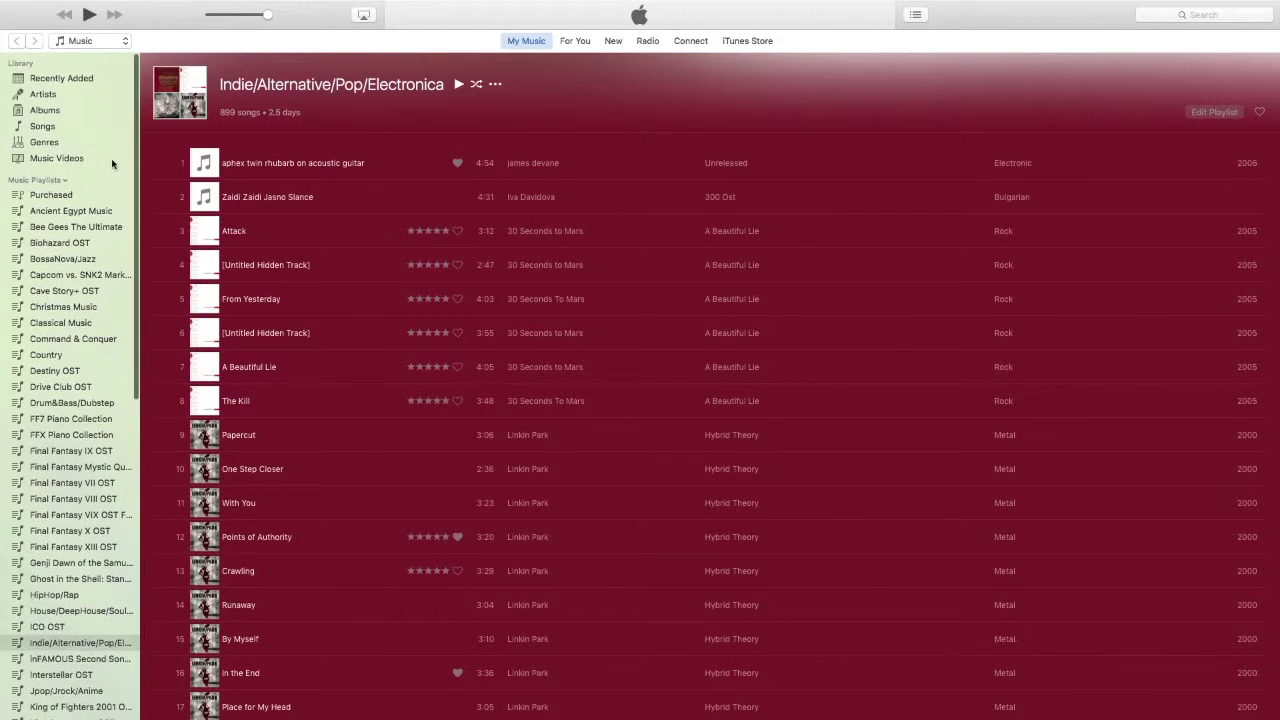
{"action": "left_click", "coordinate": [63, 76]}
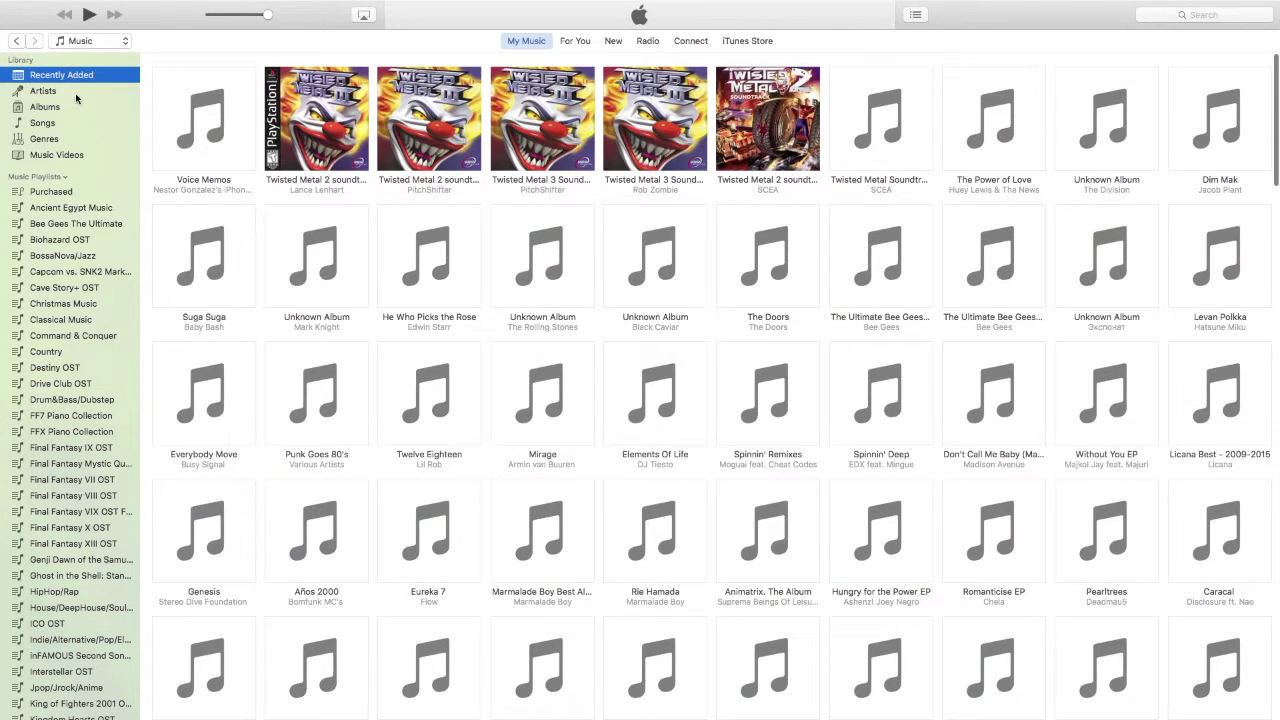
{"action": "left_click", "coordinate": [76, 94]}
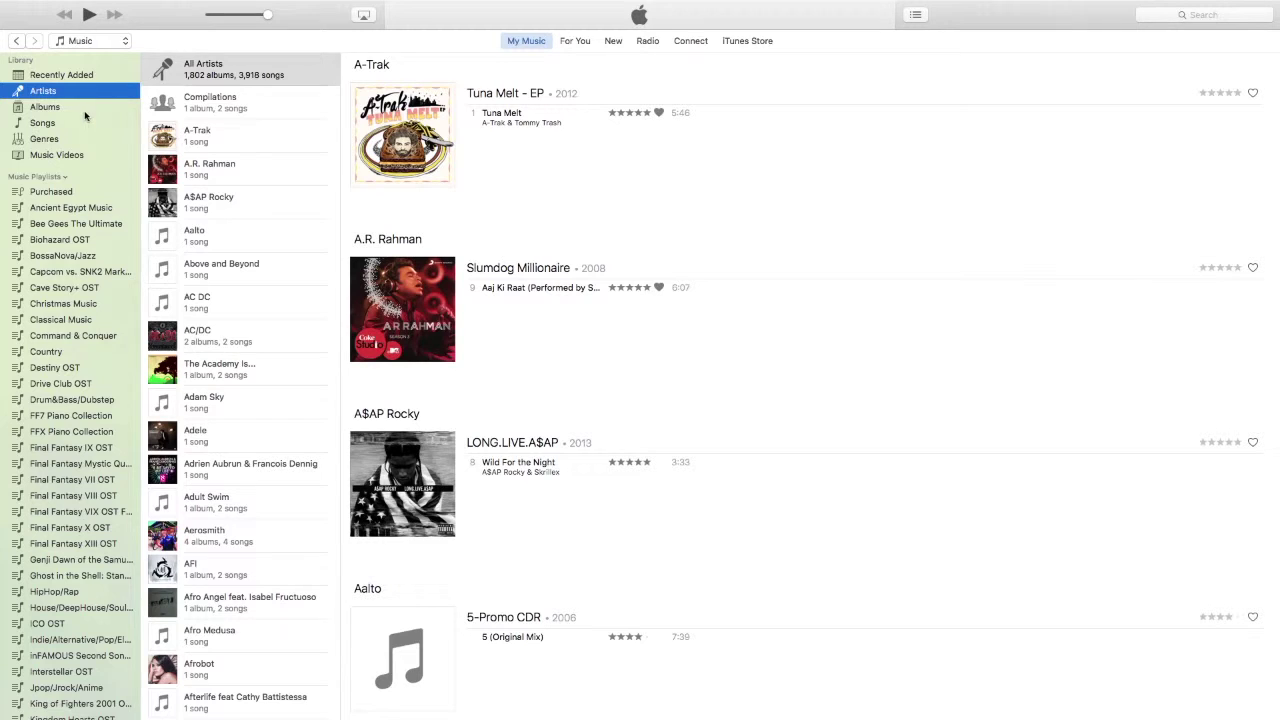
{"action": "left_click", "coordinate": [87, 639]}
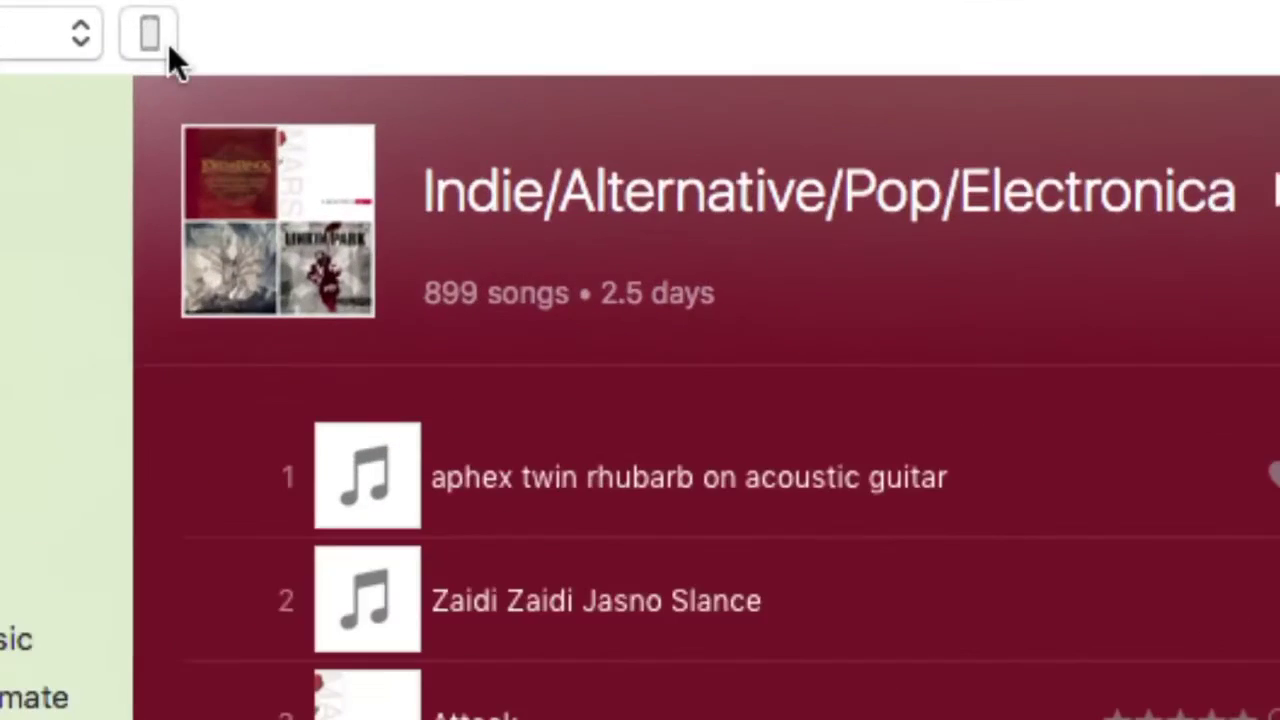
Open the newly connected iPhone's device page from the iTunes toolbar.
{"action": "left_click", "coordinate": [168, 45]}
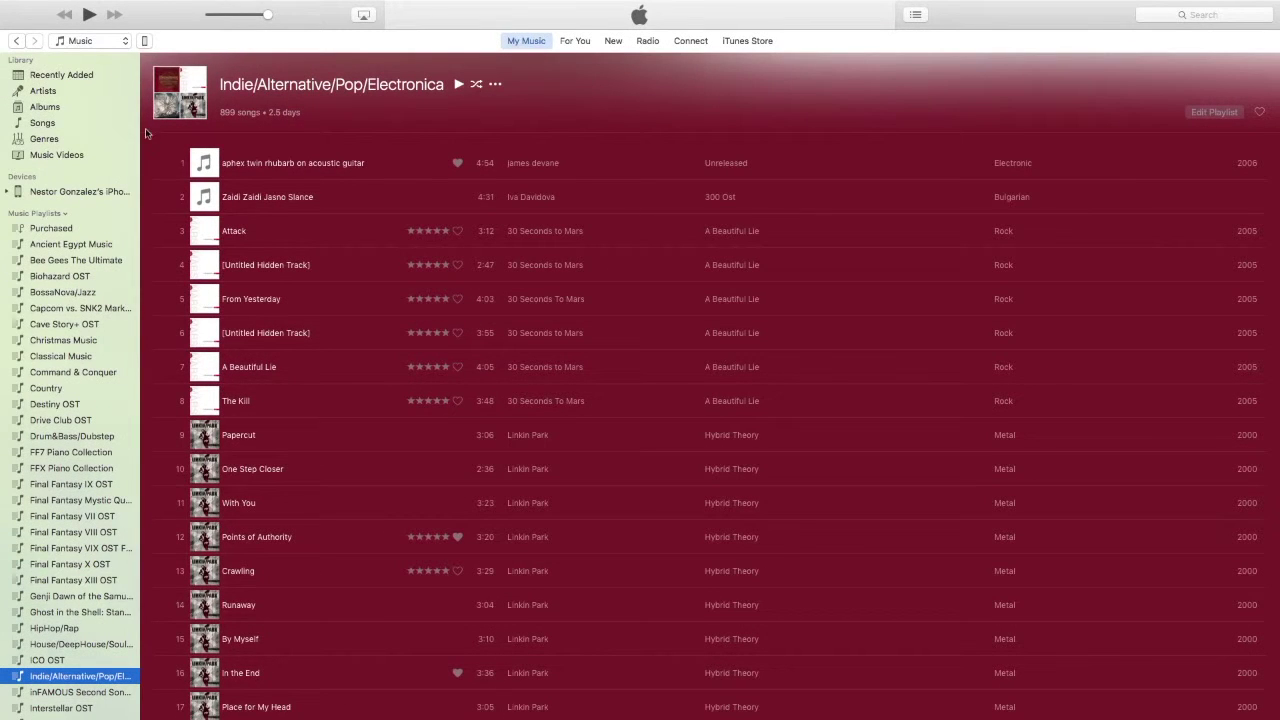
Switch to the desktop and back, then select the iPhone device button for its Summary.
{"action": "key", "text": "ctrl+Left"}
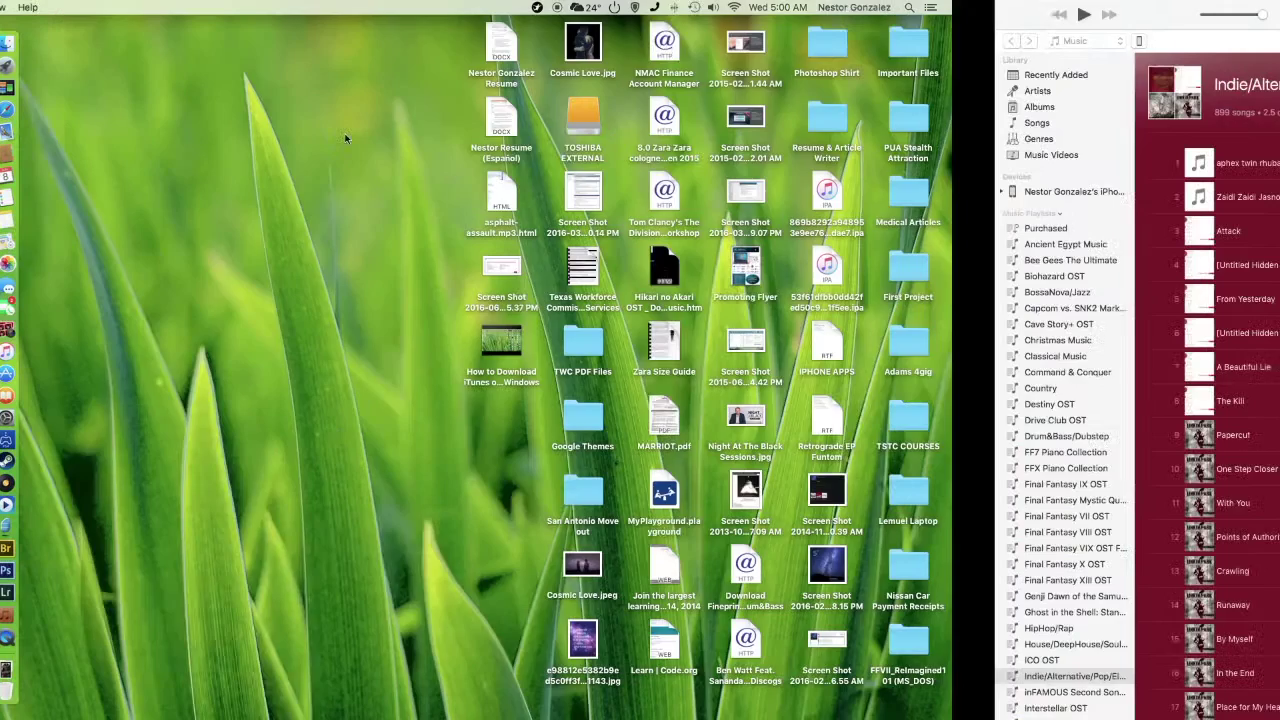
{"action": "key", "text": "ctrl+Right"}
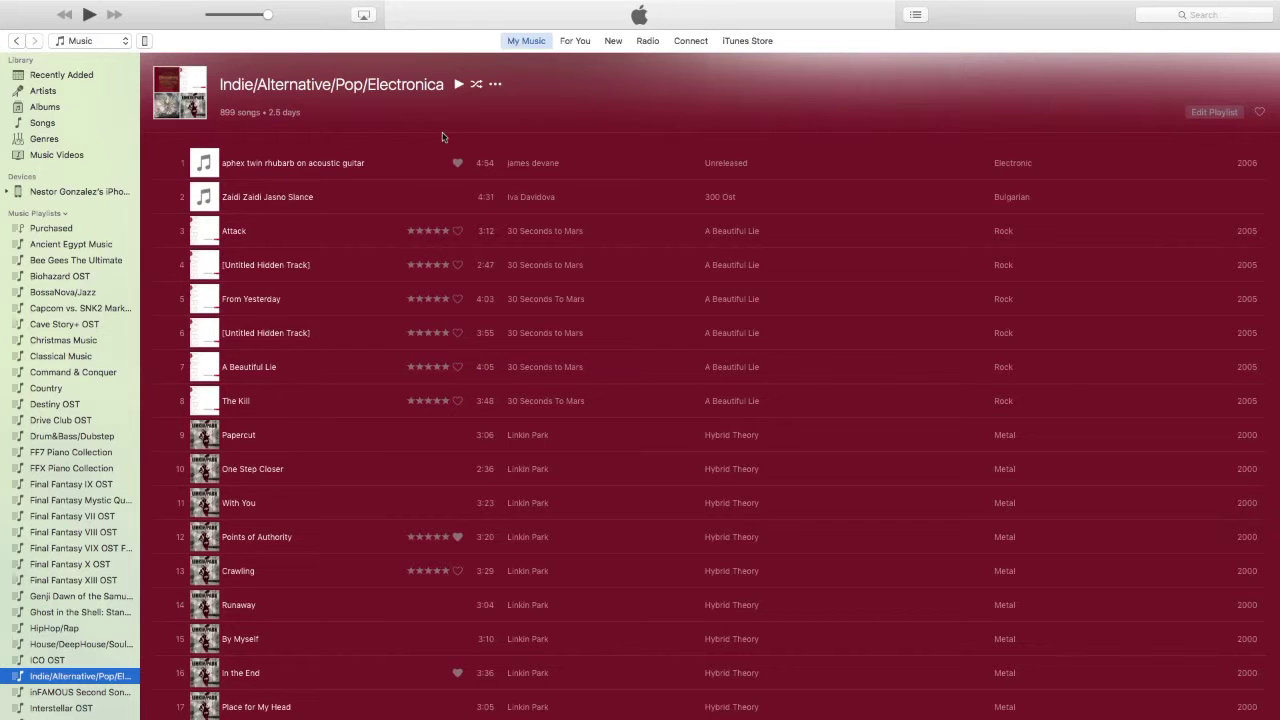
{"action": "left_click", "coordinate": [144, 40]}
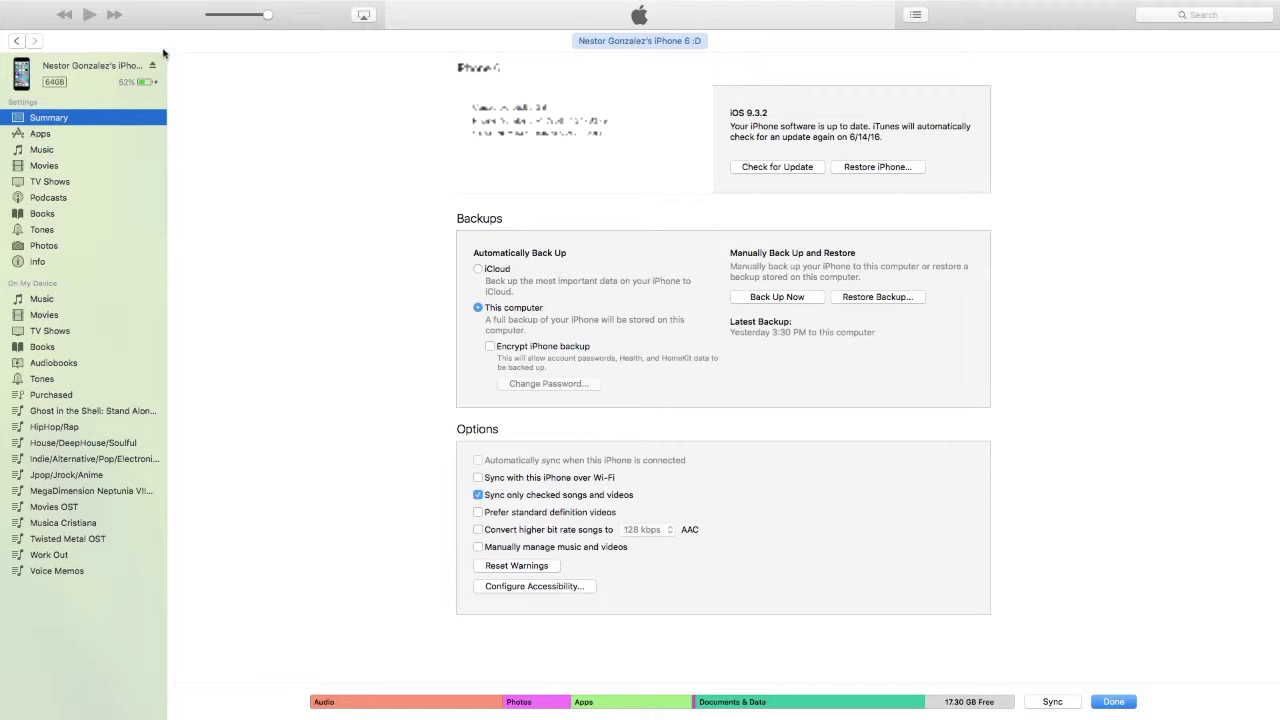
Glance at Safari, return, and scroll the iPhone Summary down to its backup settings.
{"action": "key", "text": "ctrl+Right"}
{"action": "key", "text": "ctrl+Left"}
{"action": "left_click", "coordinate": [88, 122]}
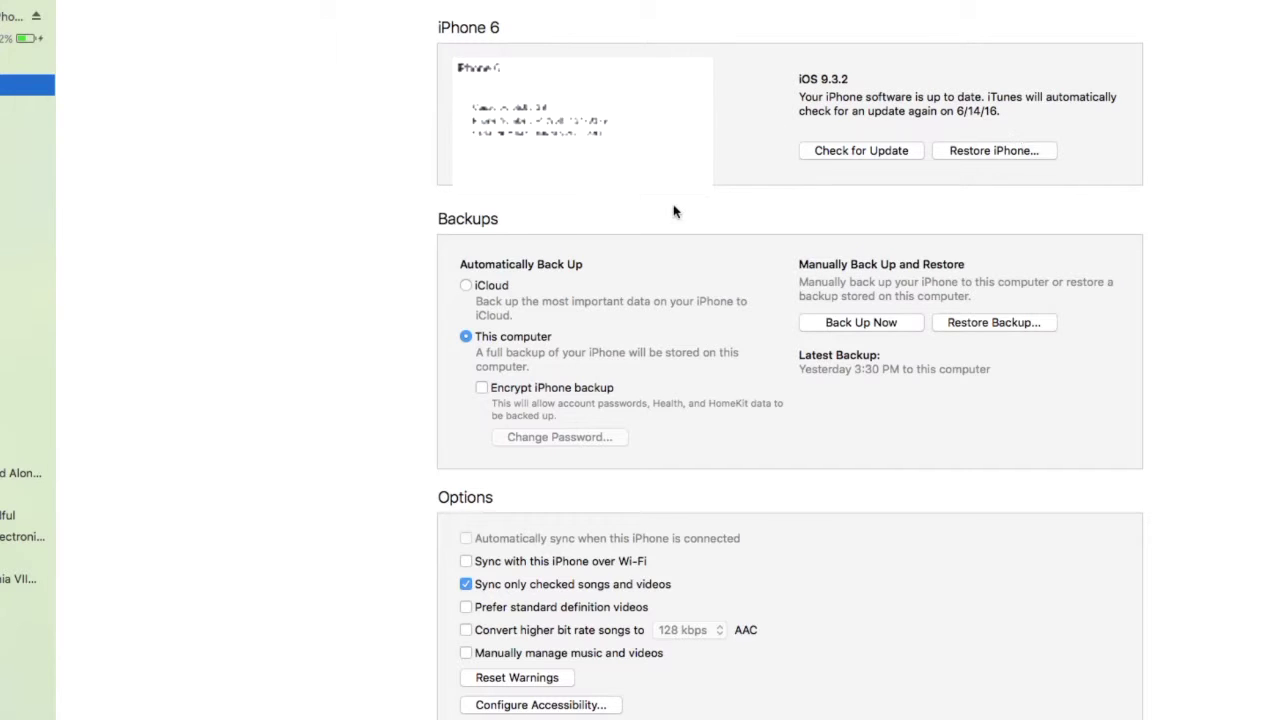
{"action": "scroll", "coordinate": [673, 214], "scroll_direction": "down", "scroll_amount": 1}
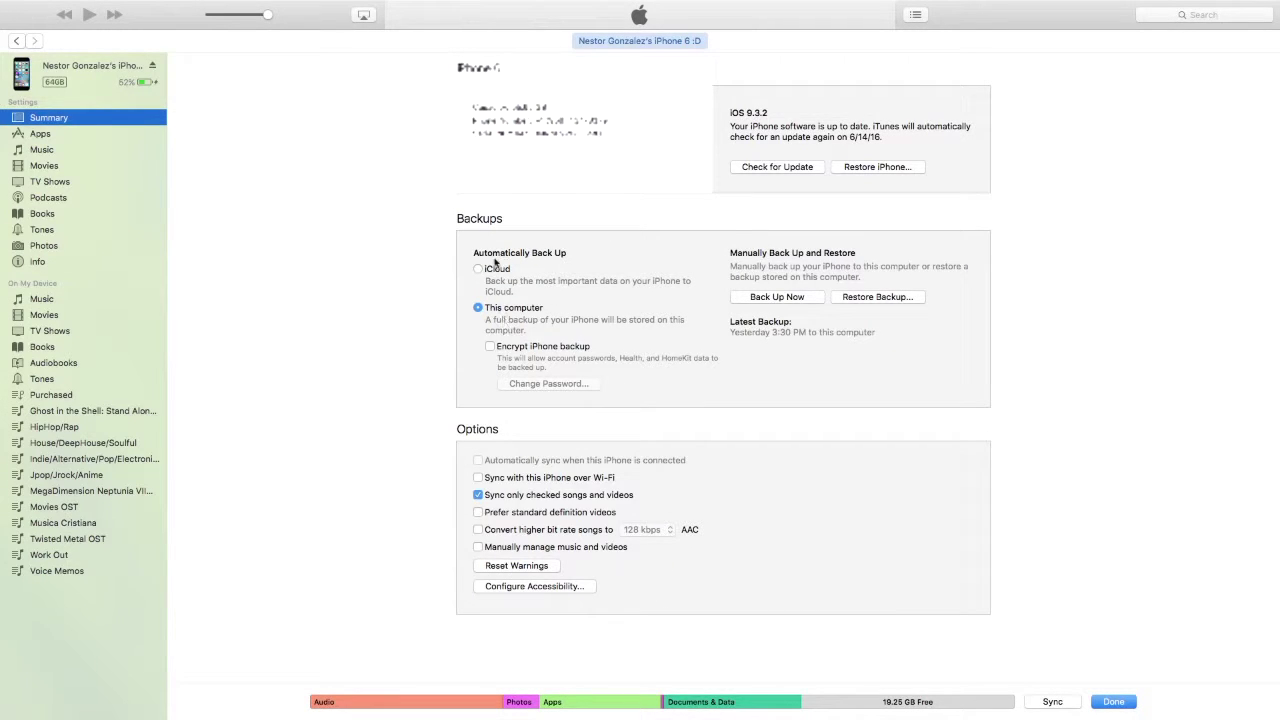
Start the iPhone backup to this computer, then view the iPhone's 132 apps.
{"action": "left_click", "coordinate": [478, 310]}
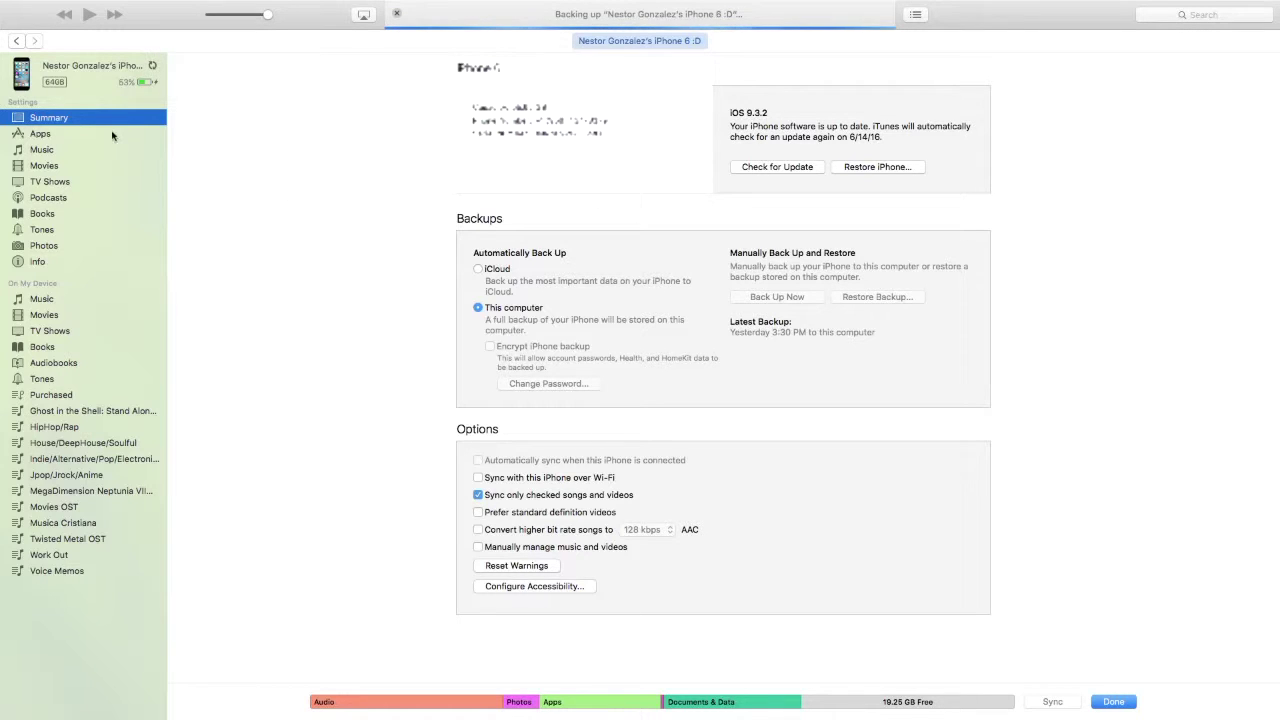
{"action": "left_click", "coordinate": [84, 134]}
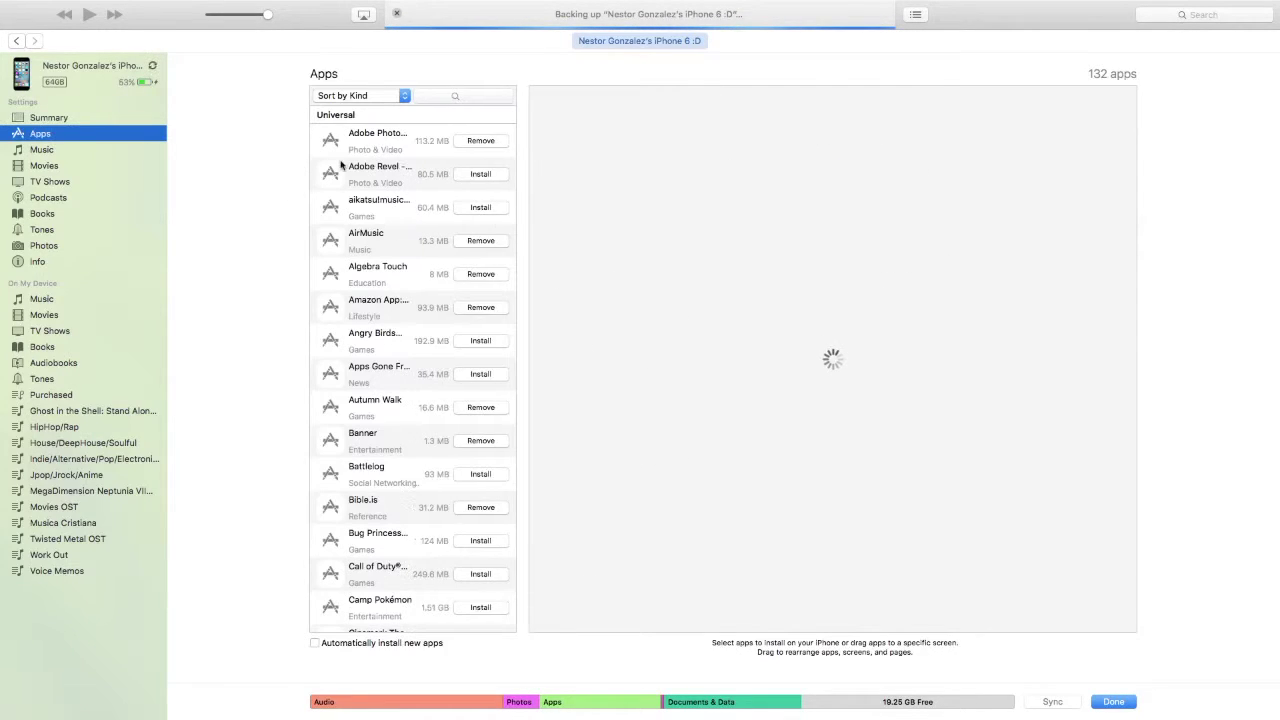
Review the iPhone's Music, Movies, TV Shows, Podcasts, Books and Tones sync settings.
{"action": "left_click", "coordinate": [53, 152]}
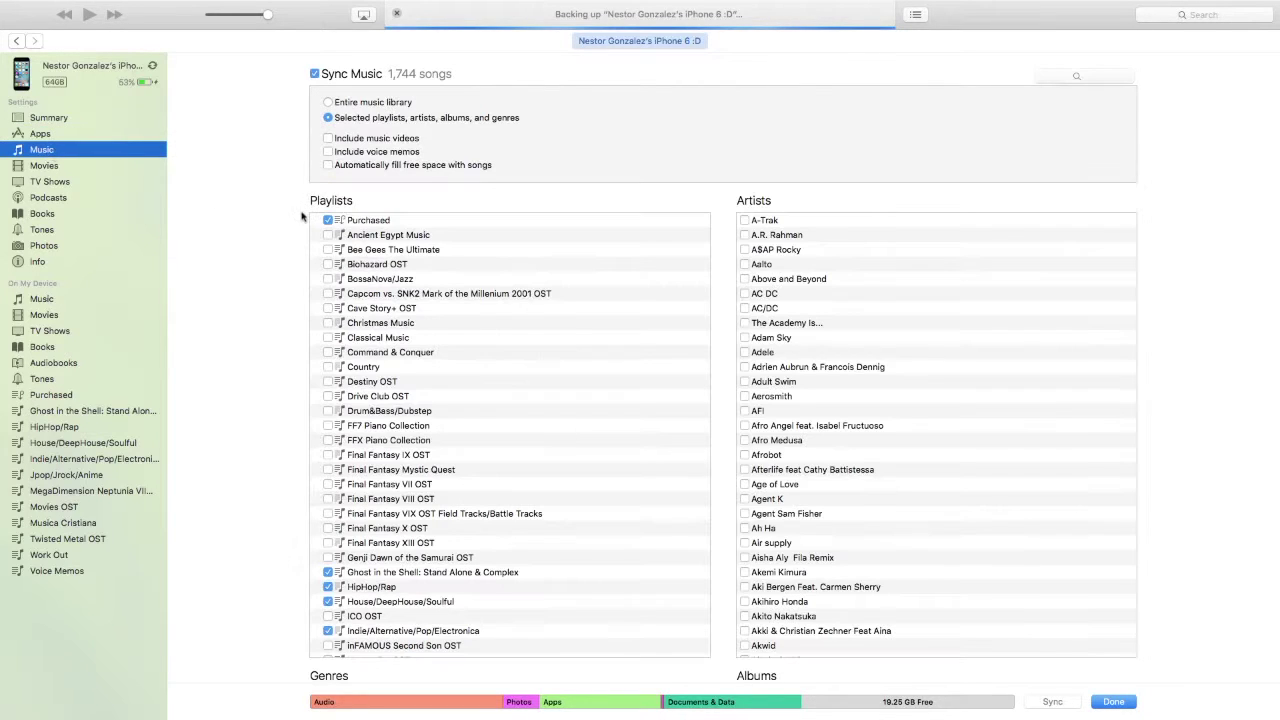
{"action": "left_click", "coordinate": [60, 166]}
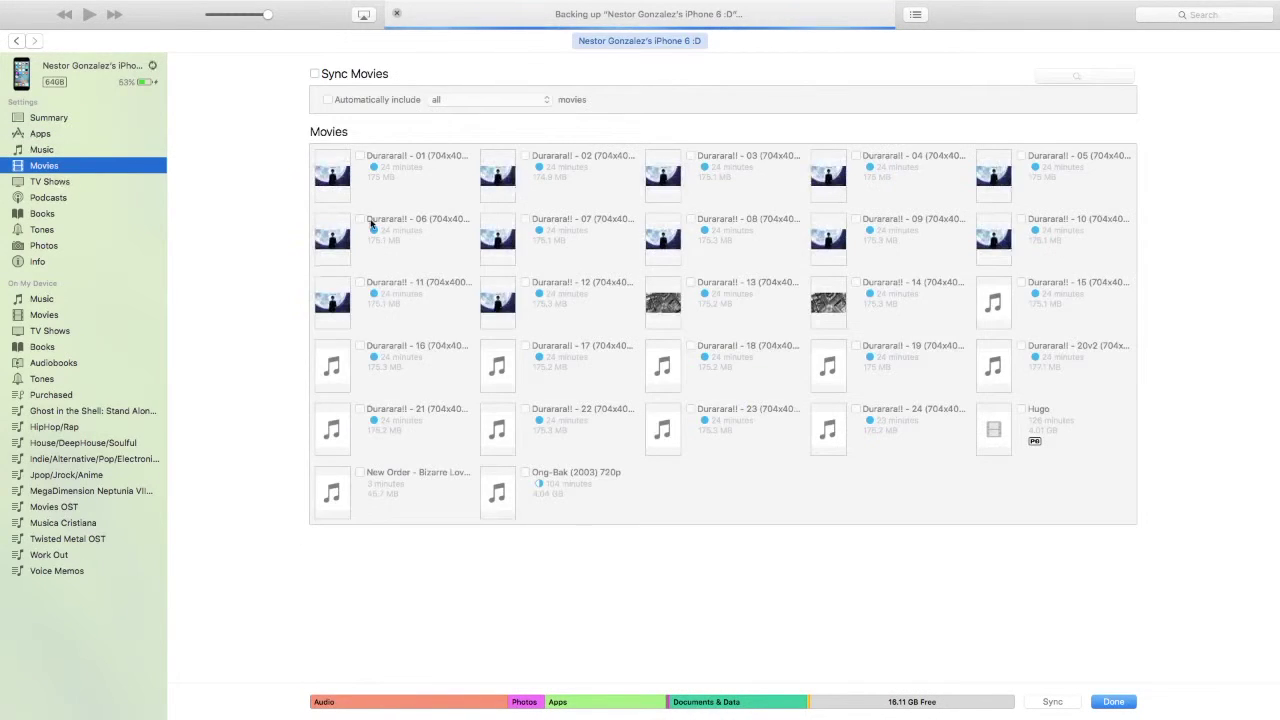
{"action": "left_click", "coordinate": [85, 185]}
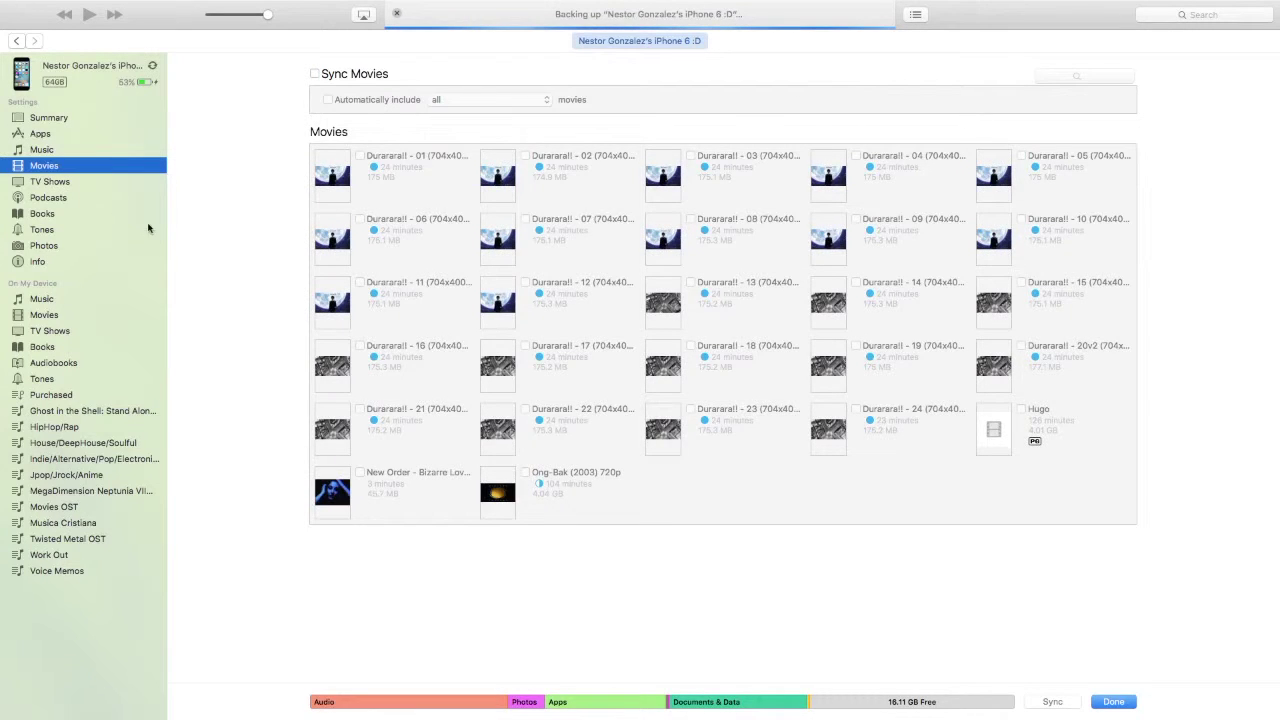
{"action": "left_click", "coordinate": [80, 197]}
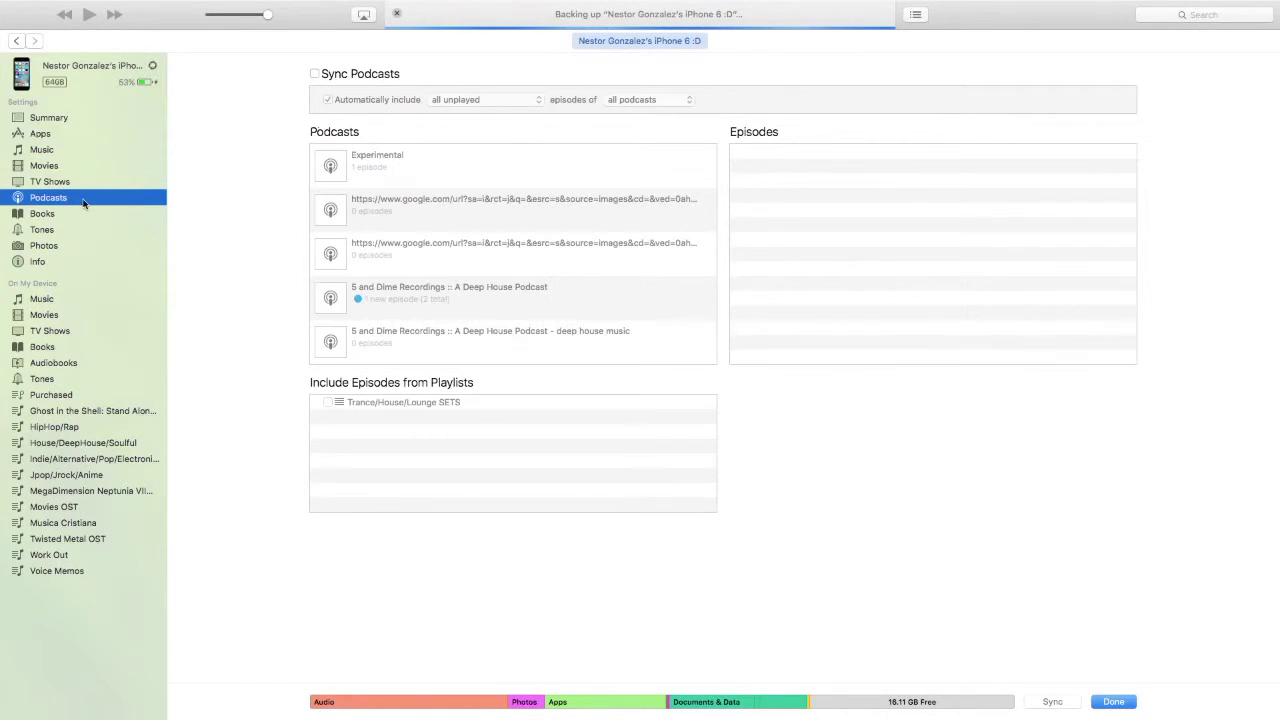
{"action": "left_click", "coordinate": [108, 214]}
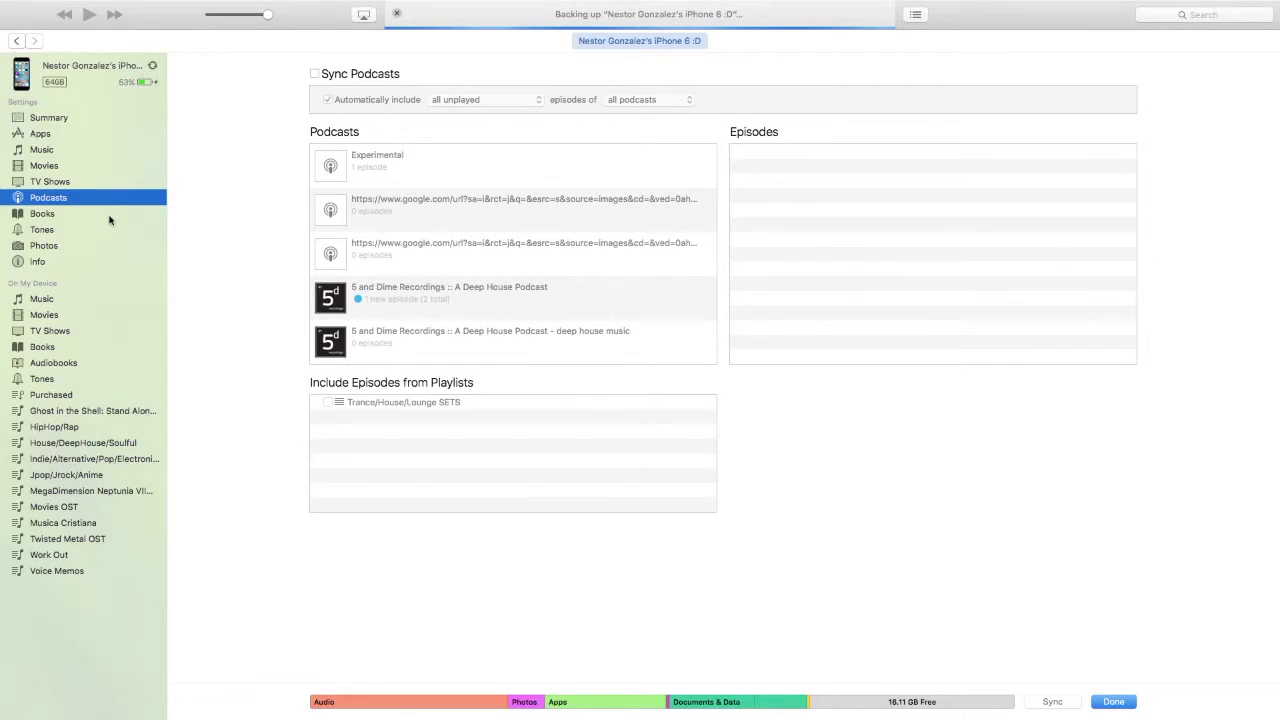
{"action": "left_click", "coordinate": [60, 230]}
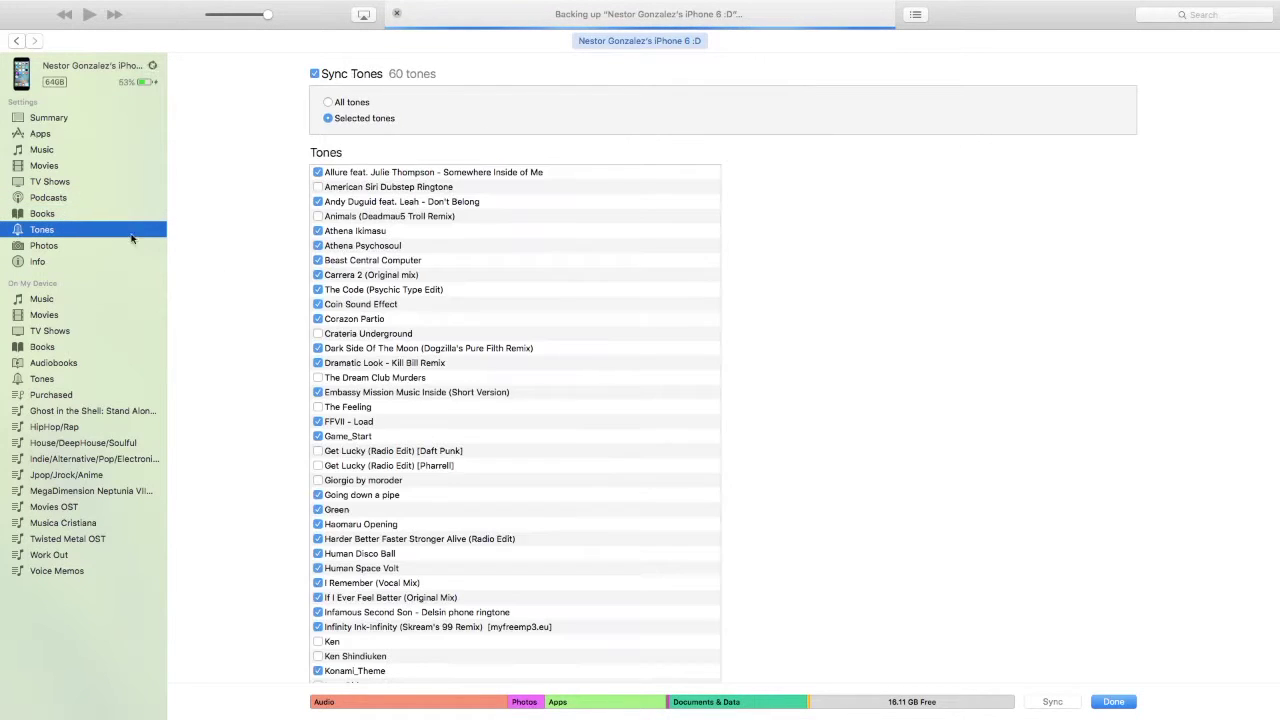
Check the Photos and Info sync settings, then return to the iPhone's Summary page.
{"action": "scroll", "coordinate": [424, 242], "scroll_direction": "down", "scroll_amount": 5}
{"action": "scroll", "coordinate": [430, 243], "scroll_direction": "up", "scroll_amount": 6}
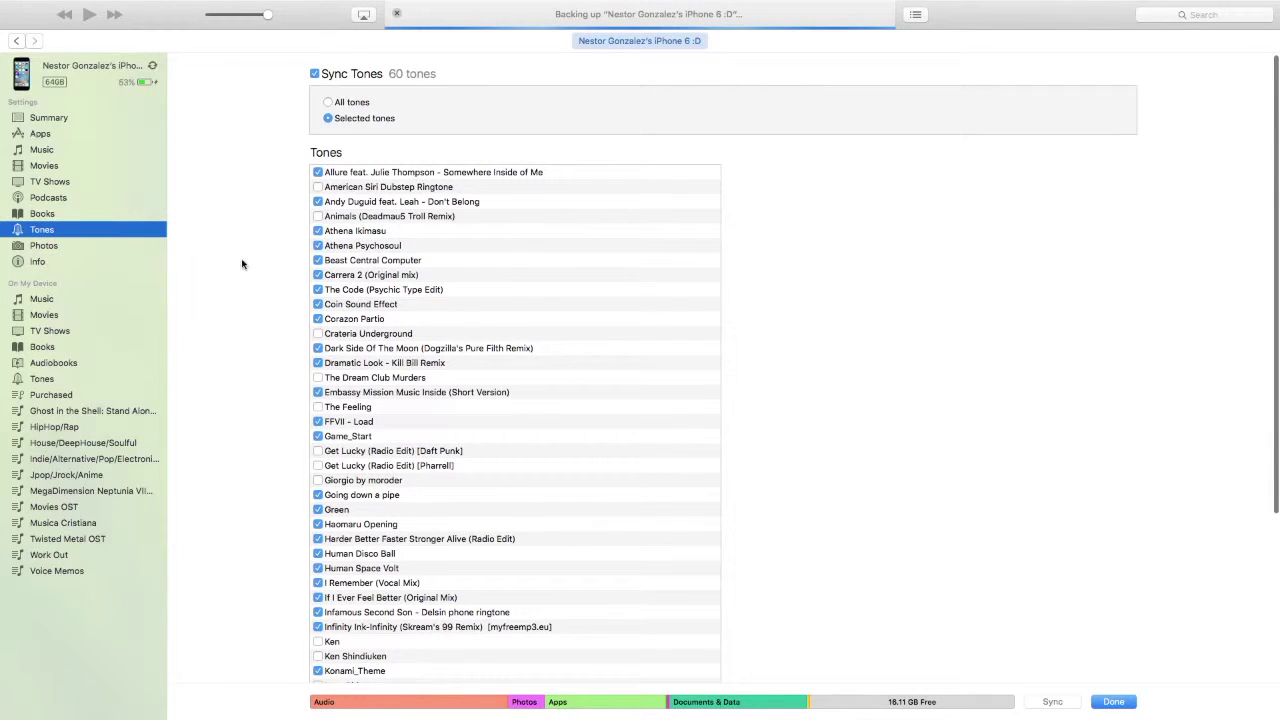
{"action": "left_click", "coordinate": [84, 246]}
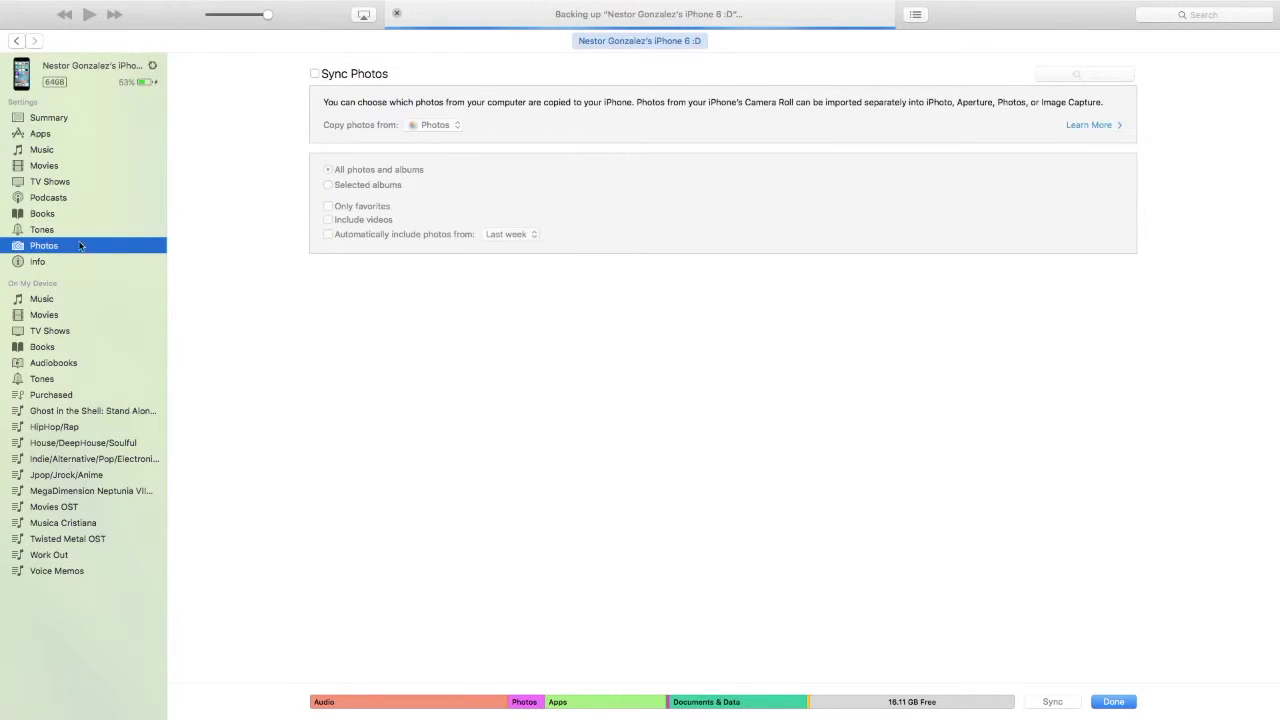
{"action": "key", "text": "Down"}
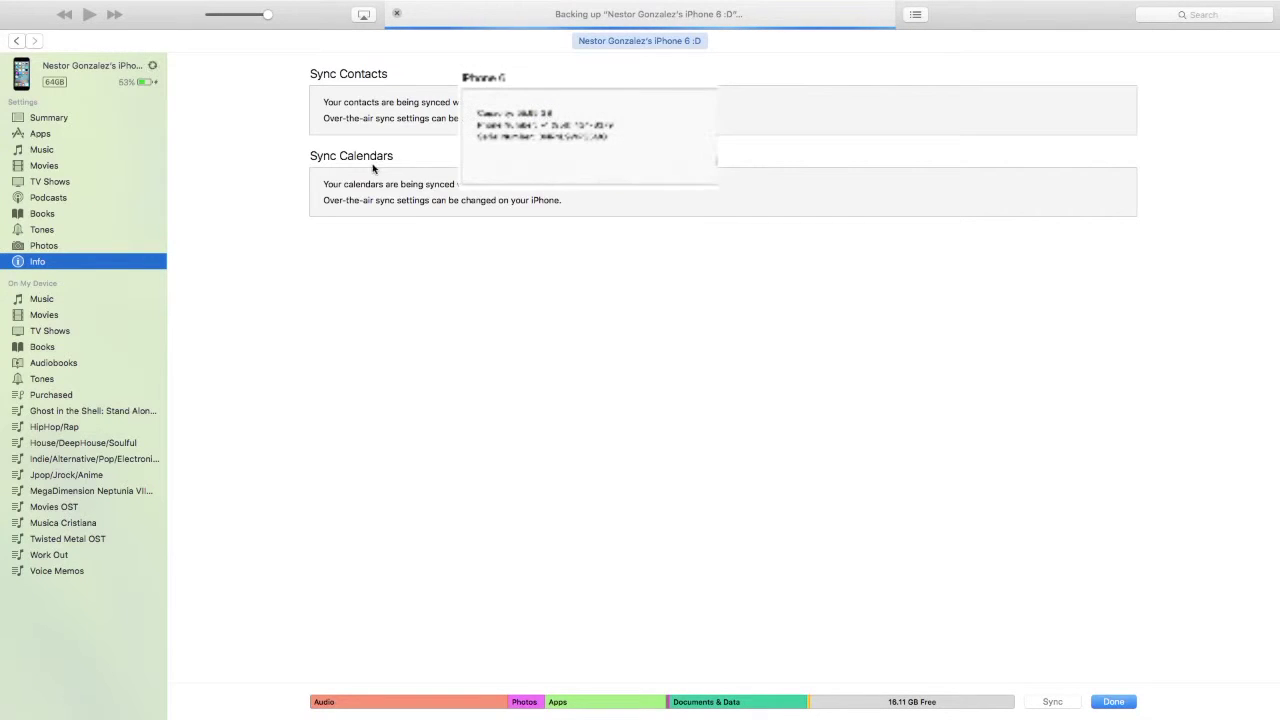
{"action": "left_click", "coordinate": [78, 118]}
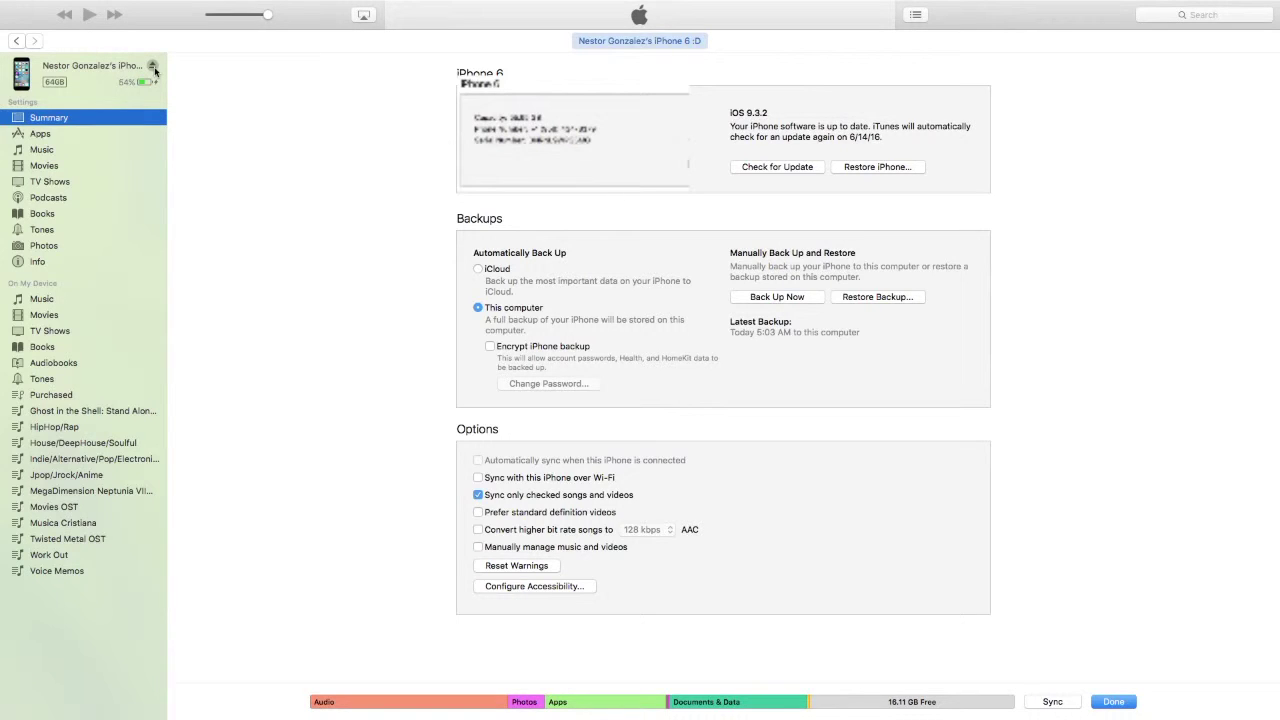
Eject the iPhone from the iTunes sidebar.
{"action": "left_click", "coordinate": [154, 68]}
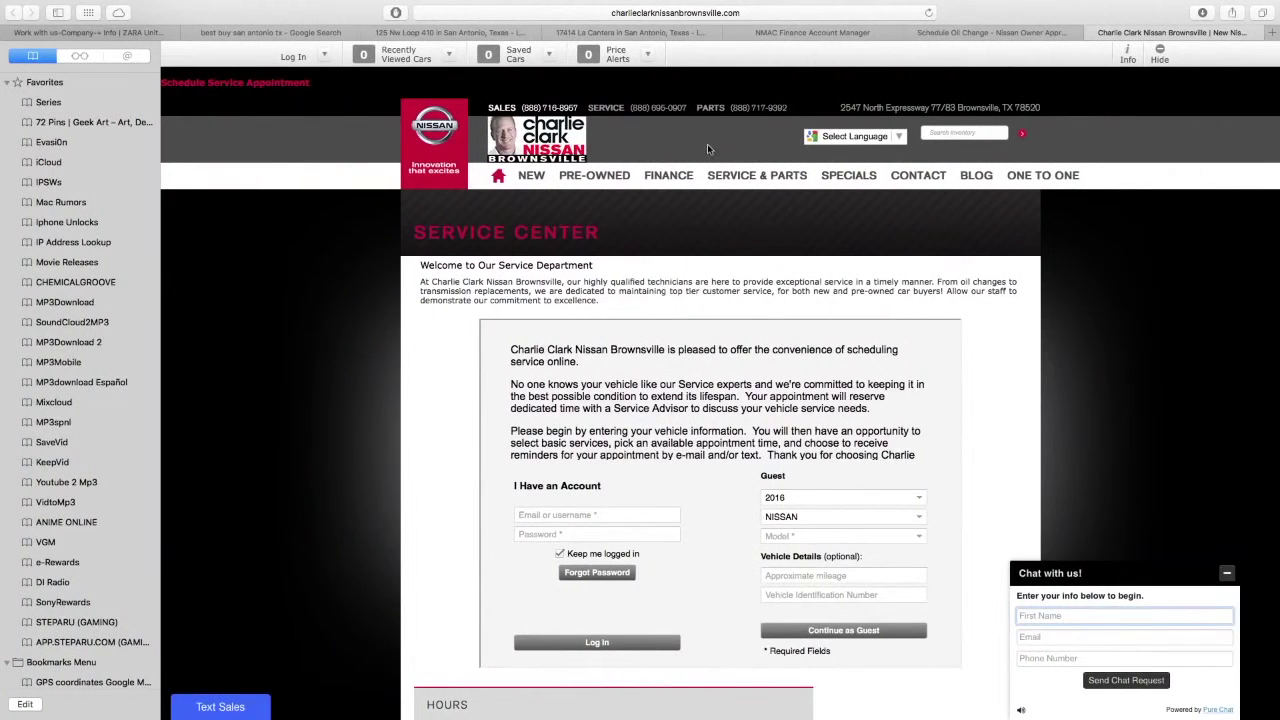
Load icloud.com in a new Safari tab.
{"action": "left_click", "coordinate": [1271, 32]}
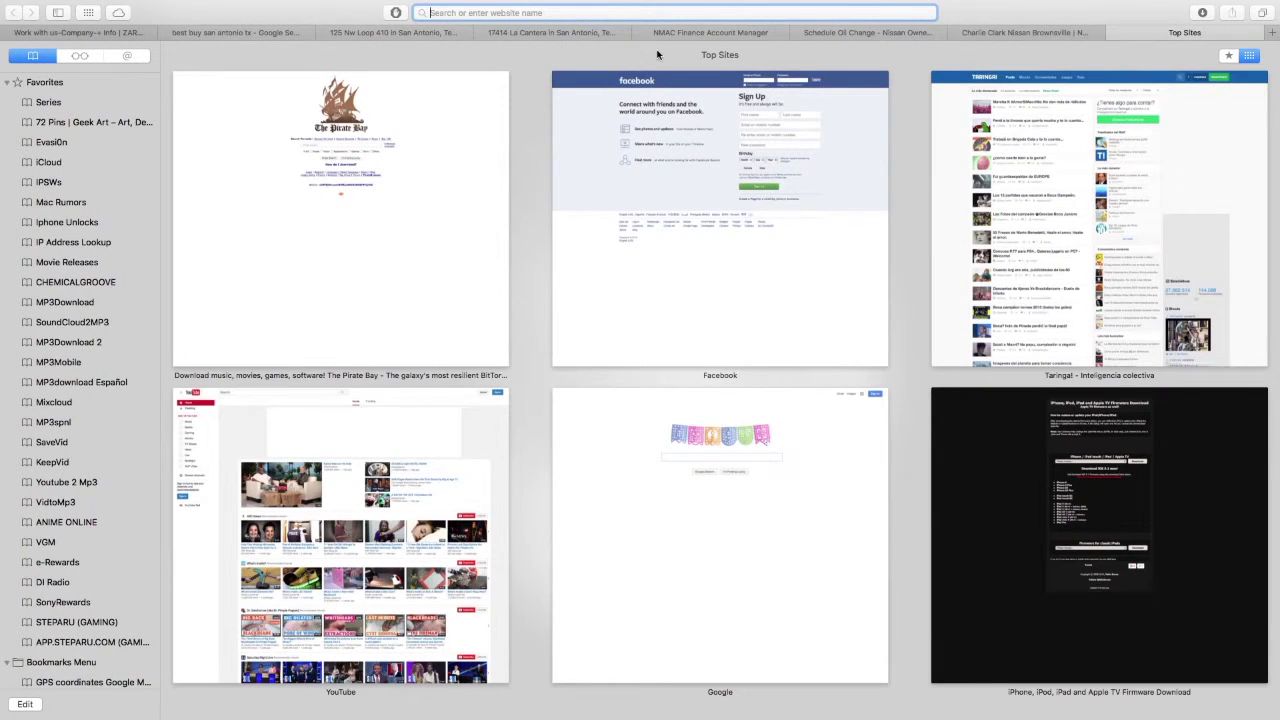
{"action": "type", "text": "icloud.com"}
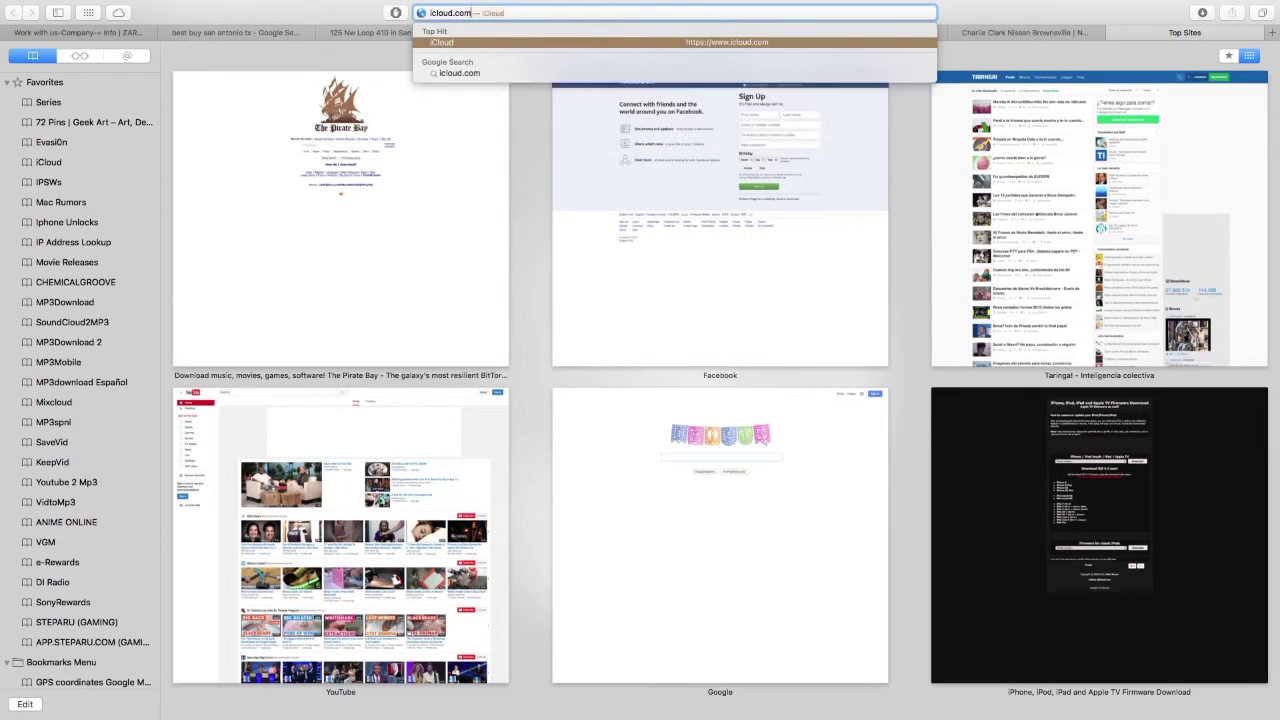
{"action": "key", "text": "Return"}
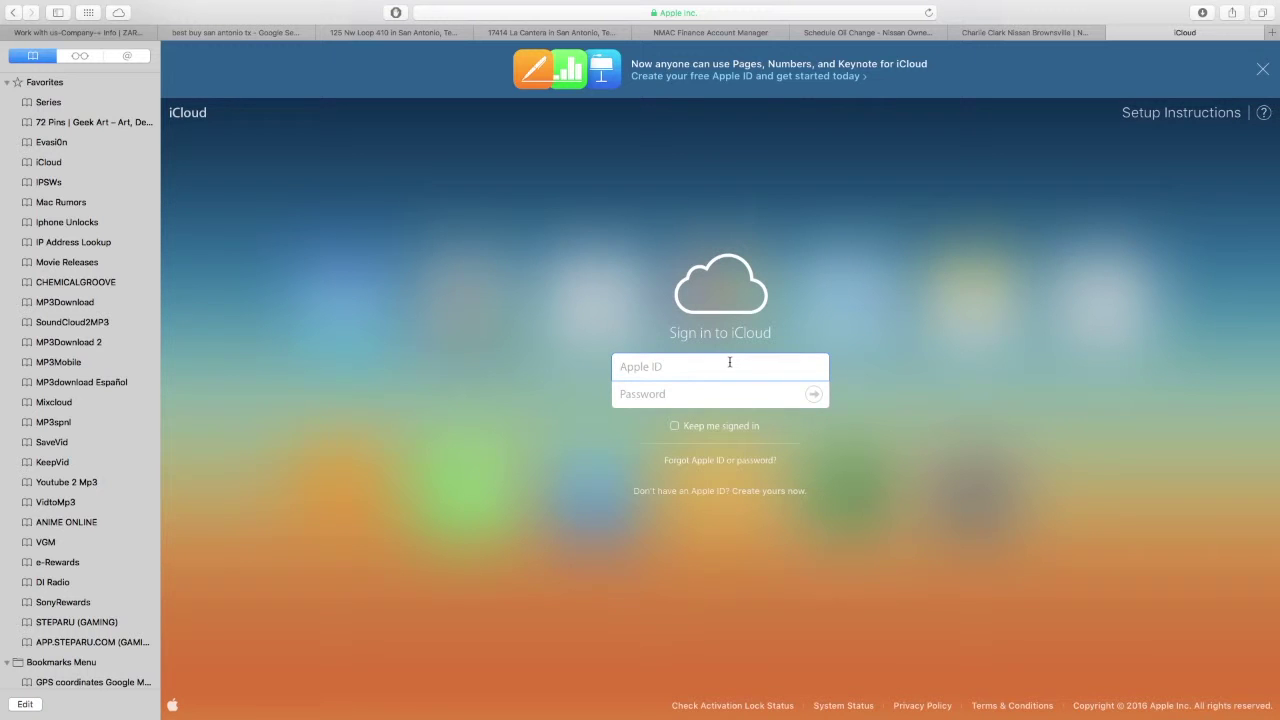
Type an Apple ID e-mail, then erase it and dismiss the autofill suggestion, leaving it empty.
{"action": "key", "text": "BackSpace"}
{"action": "key", "text": "BackSpace"}
{"action": "key", "text": "BackSpace"}
{"action": "key", "text": "BackSpace"}
{"action": "key", "text": "BackSpace"}
{"action": "key", "text": "BackSpace"}
{"action": "key", "text": "BackSpace"}
{"action": "key", "text": "BackSpace"}
{"action": "key", "text": "BackSpace"}
{"action": "key", "text": "BackSpace"}
{"action": "key", "text": "BackSpace"}
{"action": "key", "text": "BackSpace"}
{"action": "key", "text": "BackSpace"}
{"action": "key", "text": "BackSpace"}
{"action": "key", "text": "BackSpace"}
{"action": "key", "text": "BackSpace"}
{"action": "key", "text": "BackSpace"}
{"action": "key", "text": "BackSpace"}
{"action": "key", "text": "BackSpace"}
{"action": "key", "text": "BackSpace"}
{"action": "key", "text": "BackSpace"}
{"action": "key", "text": "BackSpace"}
{"action": "key", "text": "BackSpace"}
{"action": "key", "text": "BackSpace"}
{"action": "key", "text": "BackSpace"}
{"action": "key", "text": "BackSpace"}
{"action": "key", "text": "BackSpace"}
{"action": "key", "text": "BackSpace"}
{"action": "key", "text": "BackSpace"}
{"action": "key", "text": "BackSpace"}
{"action": "key", "text": "BackSpace"}
{"action": "key", "text": "Down"}
{"action": "left_click", "coordinate": [972, 433]}
Turn on Keep me signed in, then switch back to the full-screen iTunes library.
{"action": "left_click", "coordinate": [679, 392]}
{"action": "left_click", "coordinate": [674, 425]}
{"action": "key", "text": "ctrl+Left"}
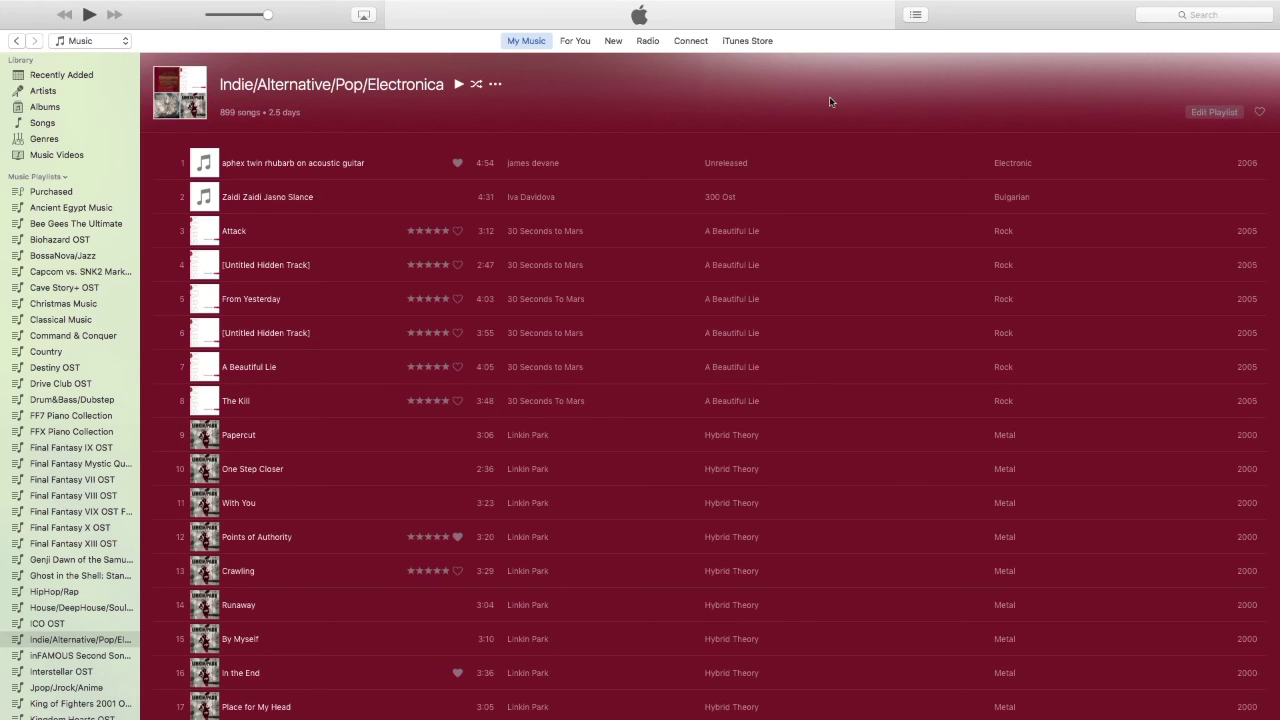
{"action": "mouse_move", "coordinate": [923, 3]}
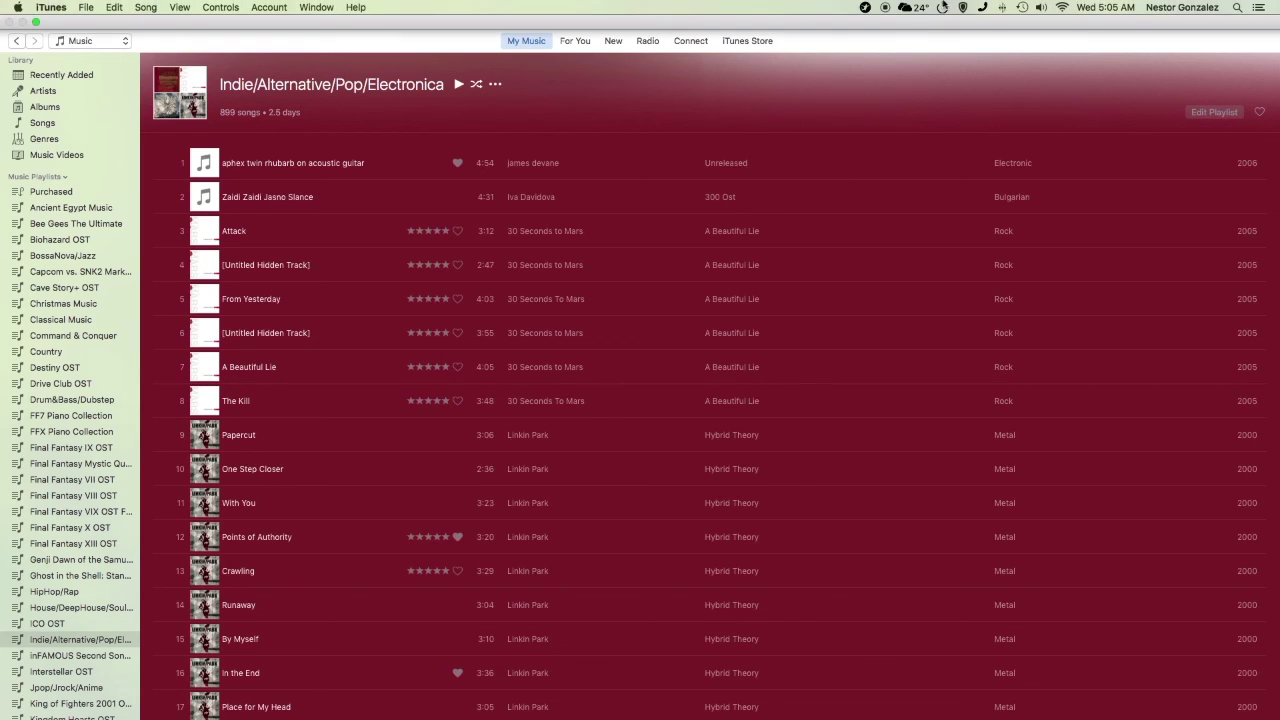